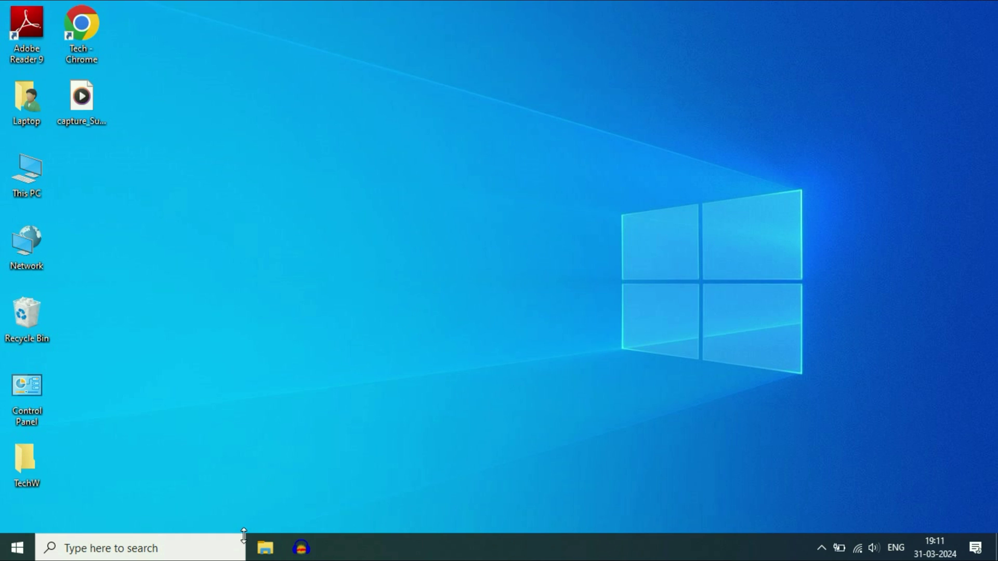
Open File Explorer at This PC from the taskbar icon to view the drives
left_click(265, 548)
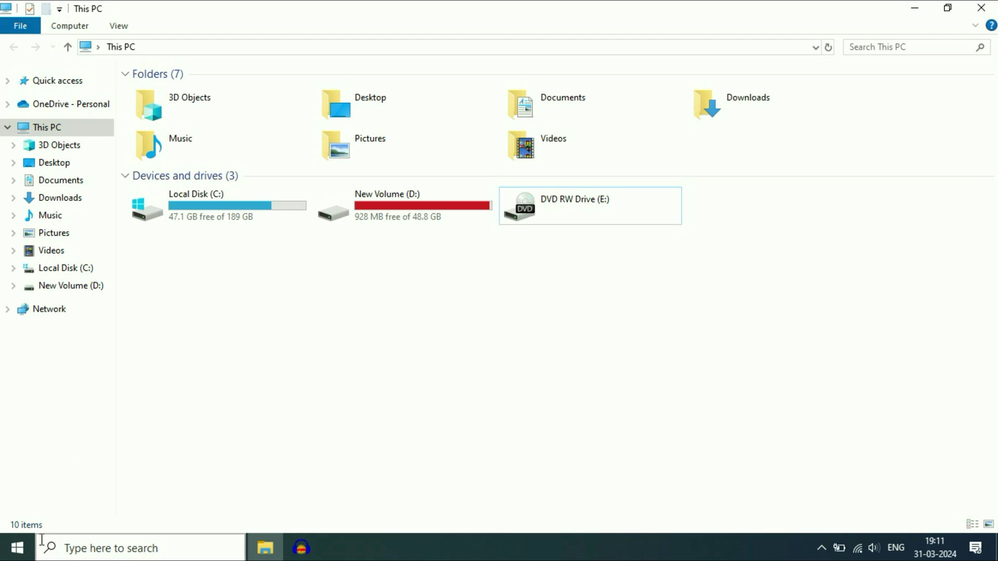
Open Disk Management maximized and find MY USB, a 7.45 GB NTFS partition without a letter
right_click(19, 554)
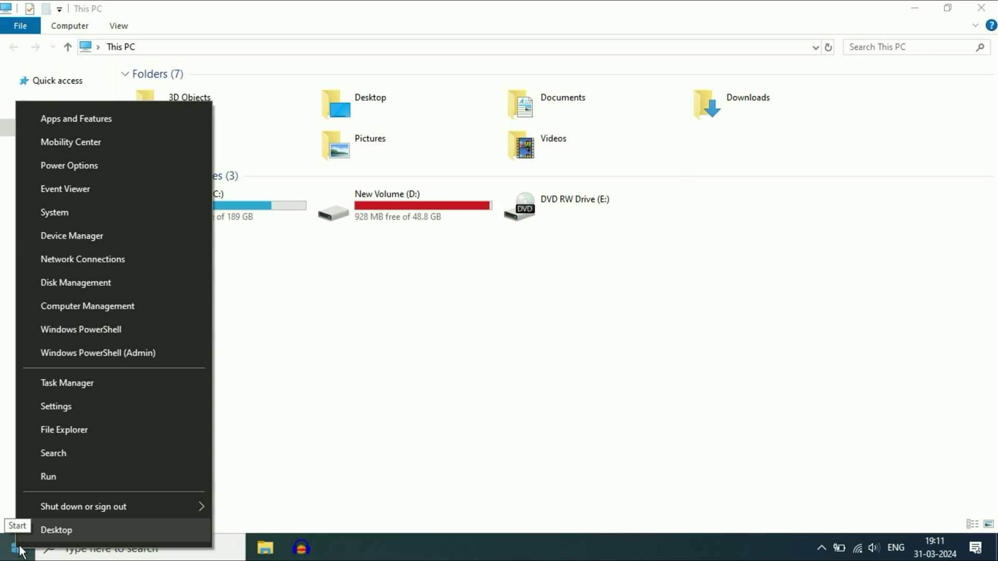
left_click(100, 293)
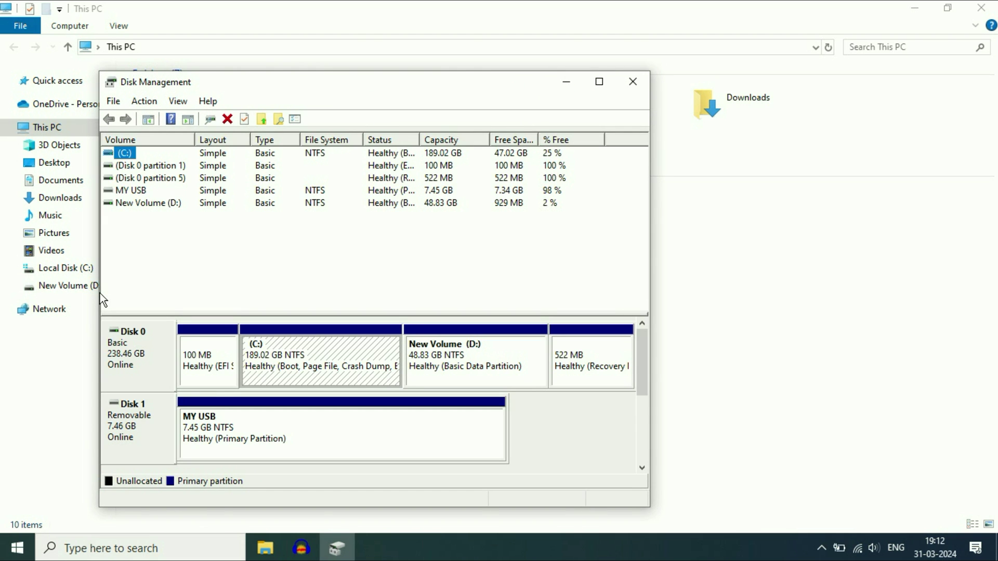
left_click(600, 82)
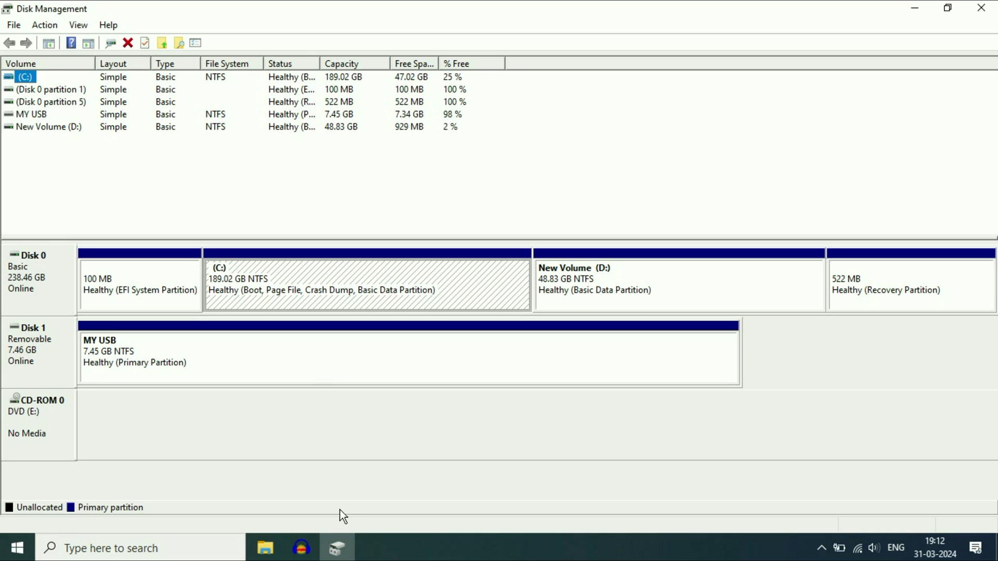
left_click(265, 548)
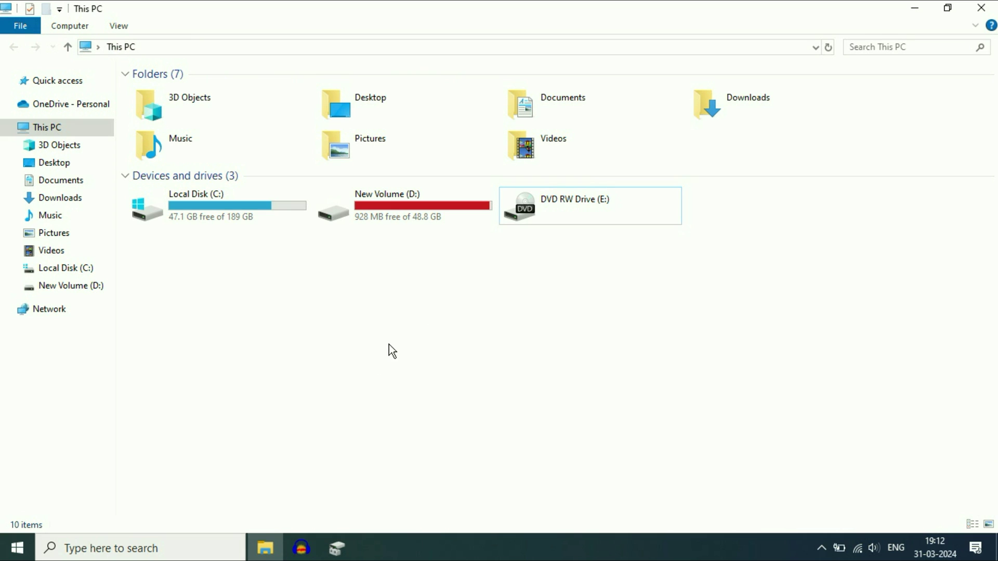
left_click(340, 545)
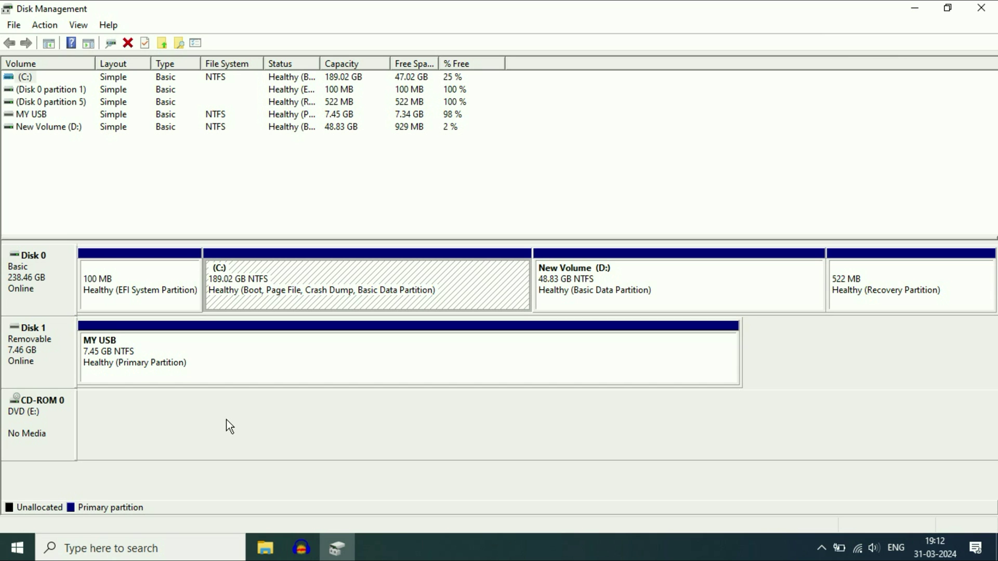
Add drive letter F: to the MY USB partition via Change Drive Letter and Paths
right_click(234, 368)
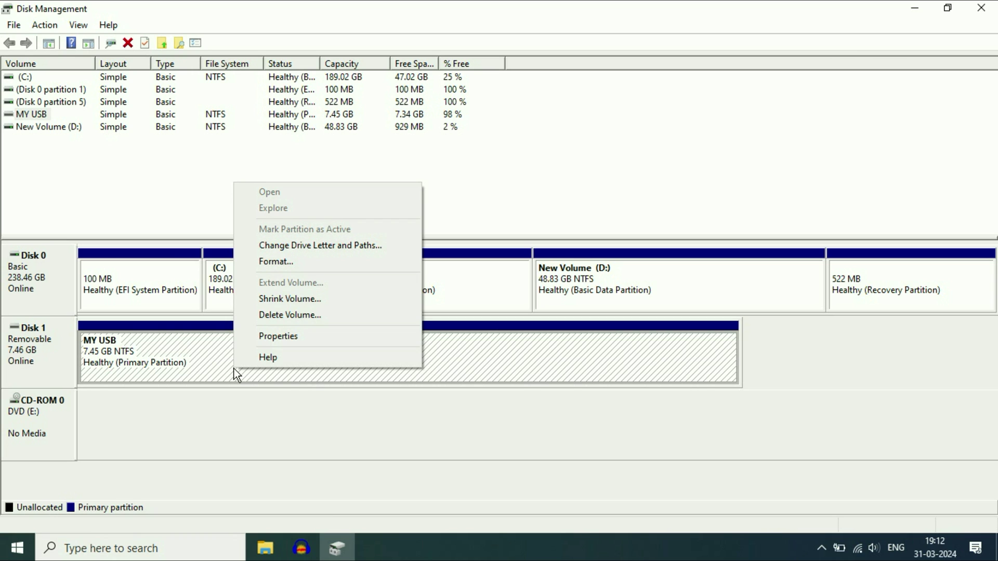
left_click(327, 246)
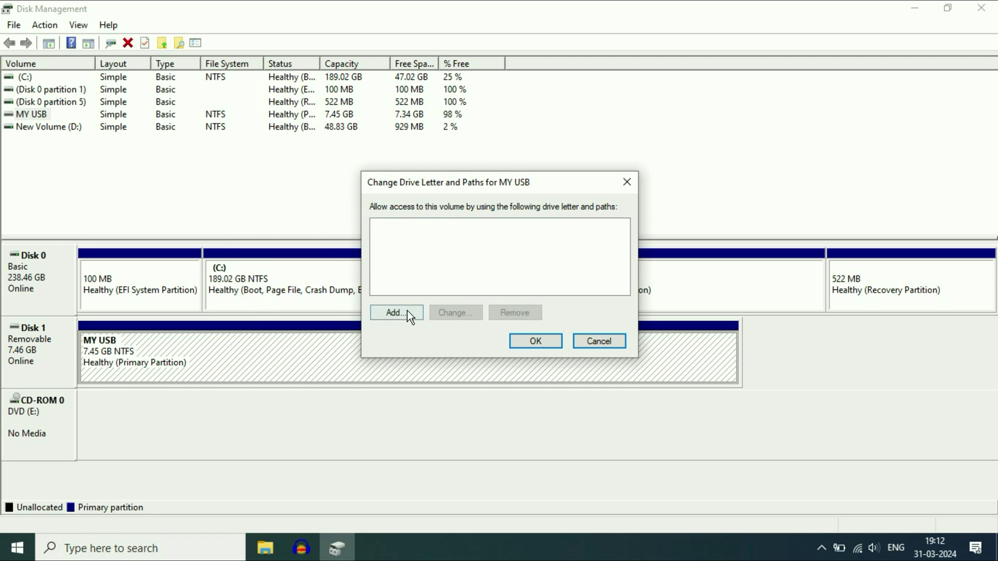
left_click(406, 313)
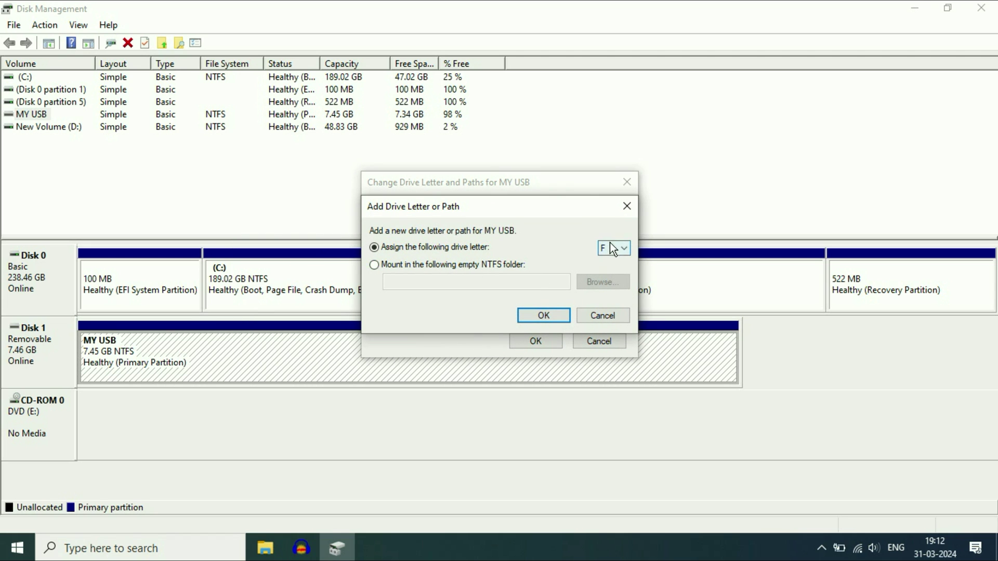
left_click(555, 315)
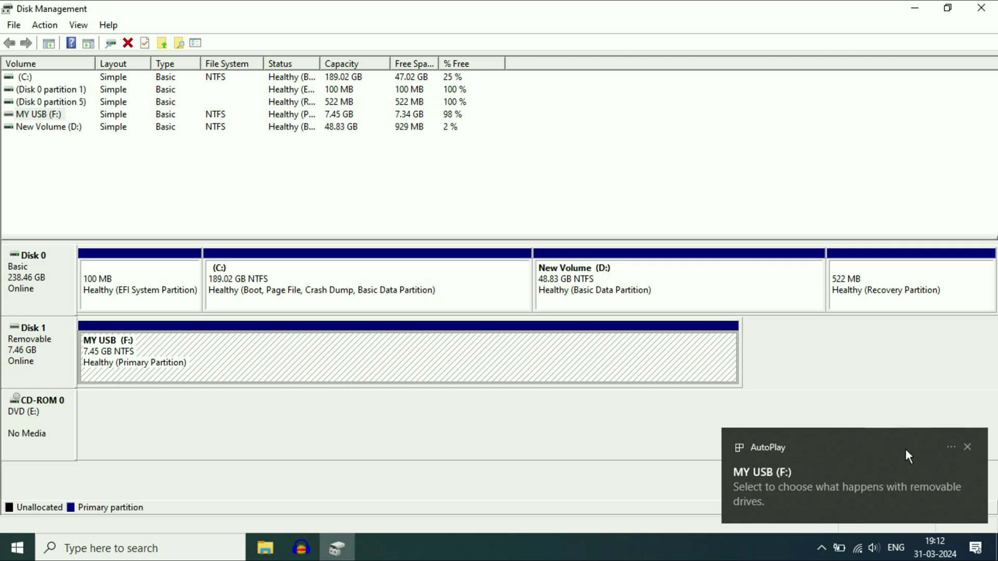
left_click(260, 547)
Refresh This PC, browse MY USB (F:) and return, then minimize Disk Management
right_click(735, 291)
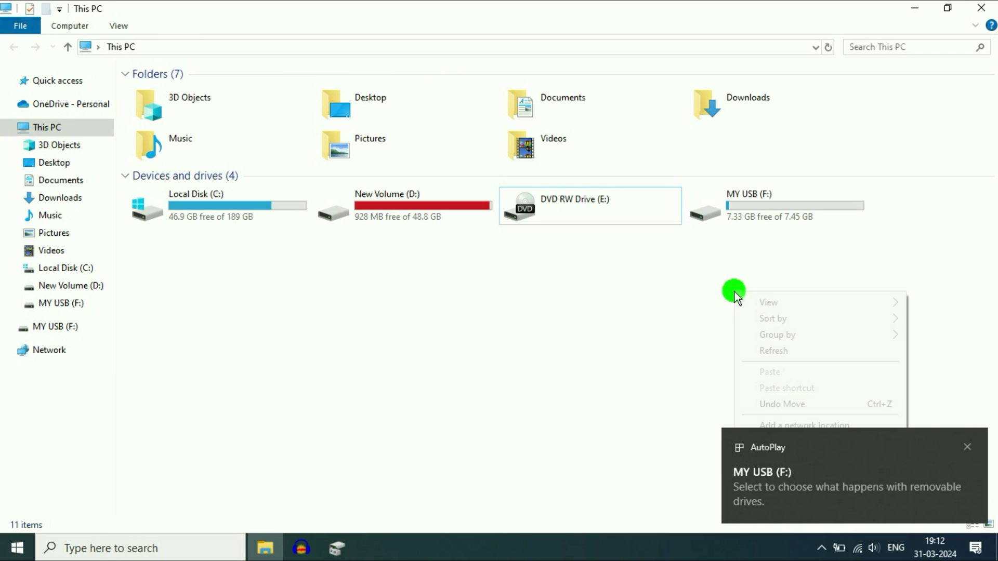
left_click(755, 351)
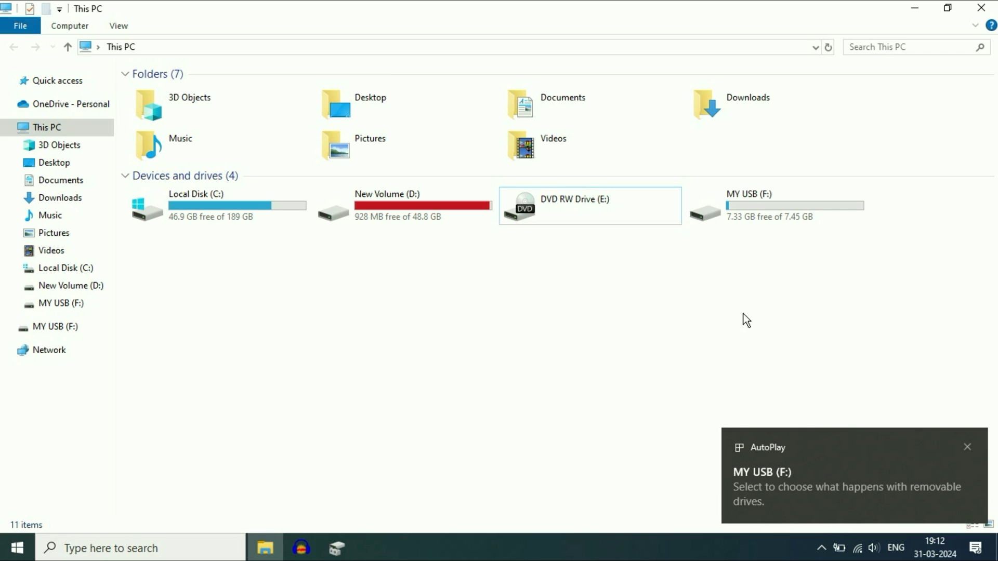
double_click(726, 213)
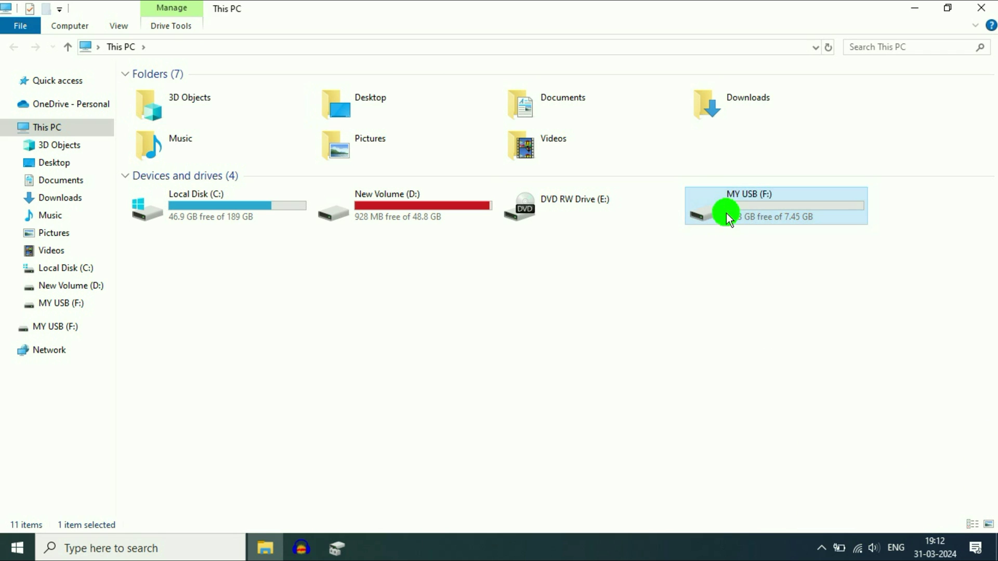
left_click(67, 46)
left_click(347, 540)
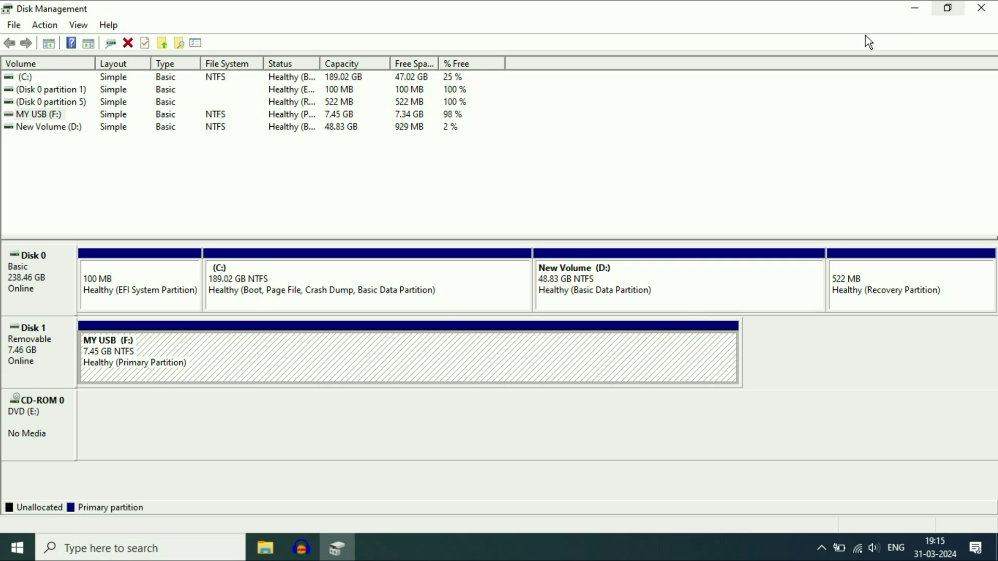
left_click(913, 16)
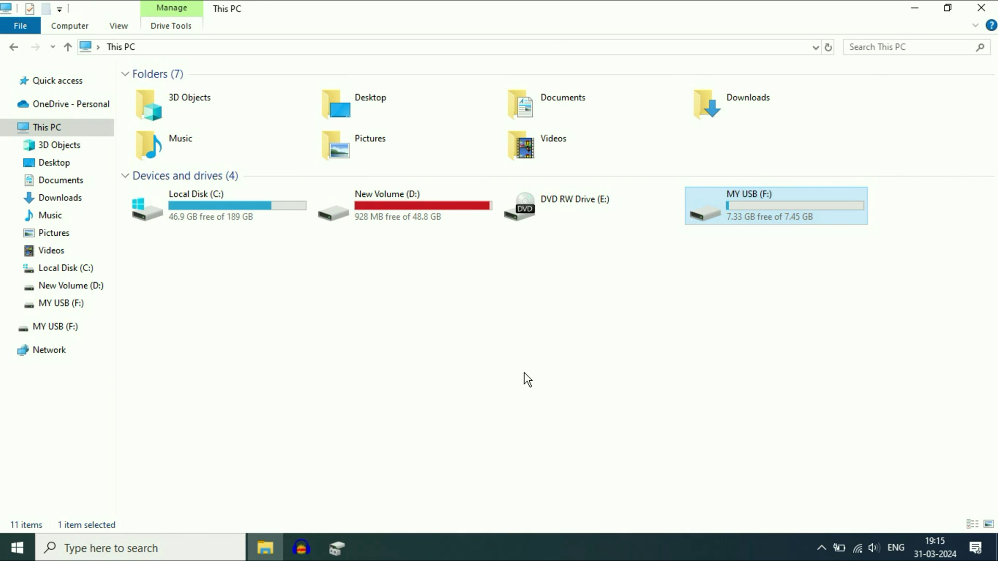
Run Command Prompt as administrator from a 'cmd' search, reposition it, and type diskpart
left_click(13, 551)
type("cmd")
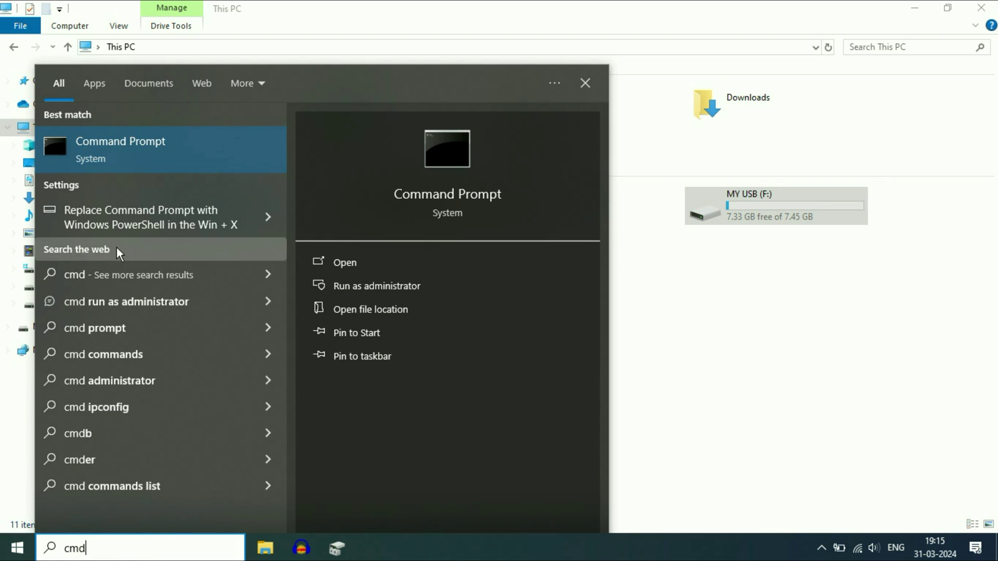
left_click(128, 156)
right_click(127, 157)
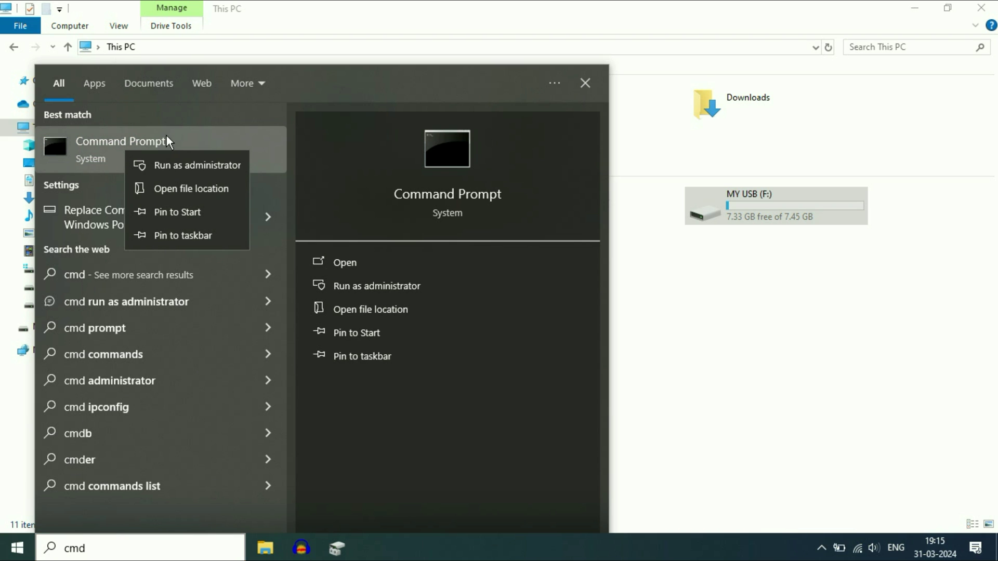
left_click(174, 165)
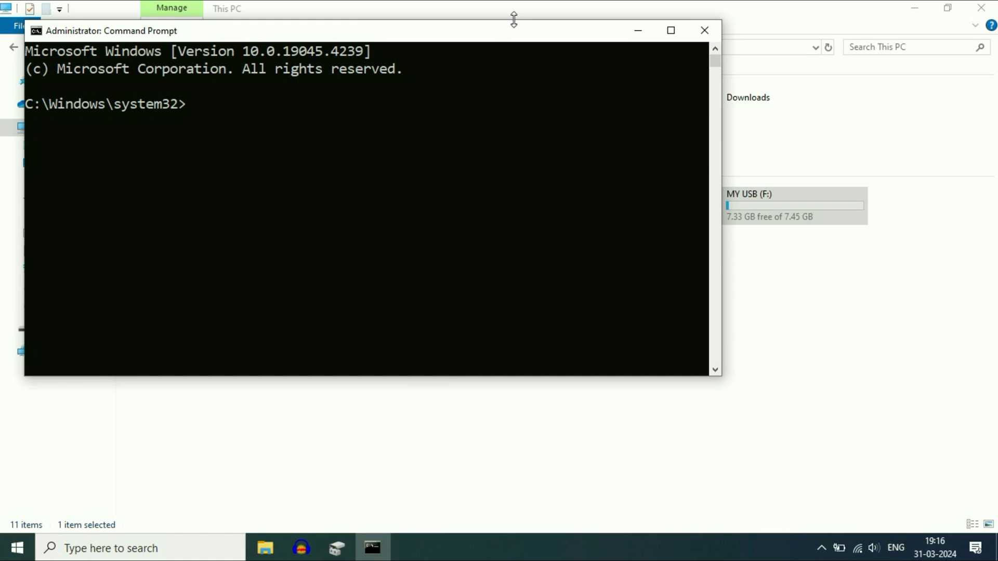
left_click_drag(585, 35, 754, 79)
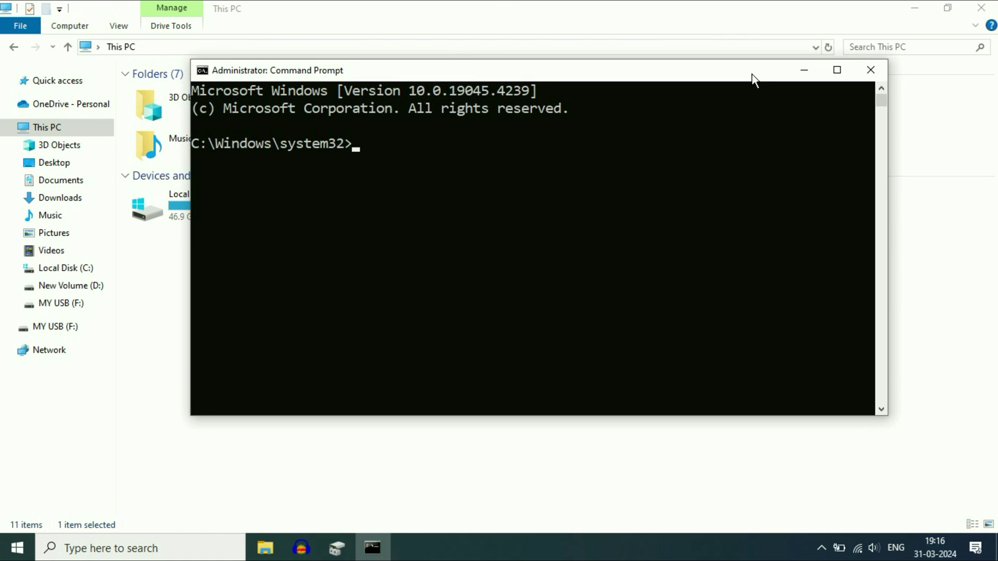
type("diskpart")
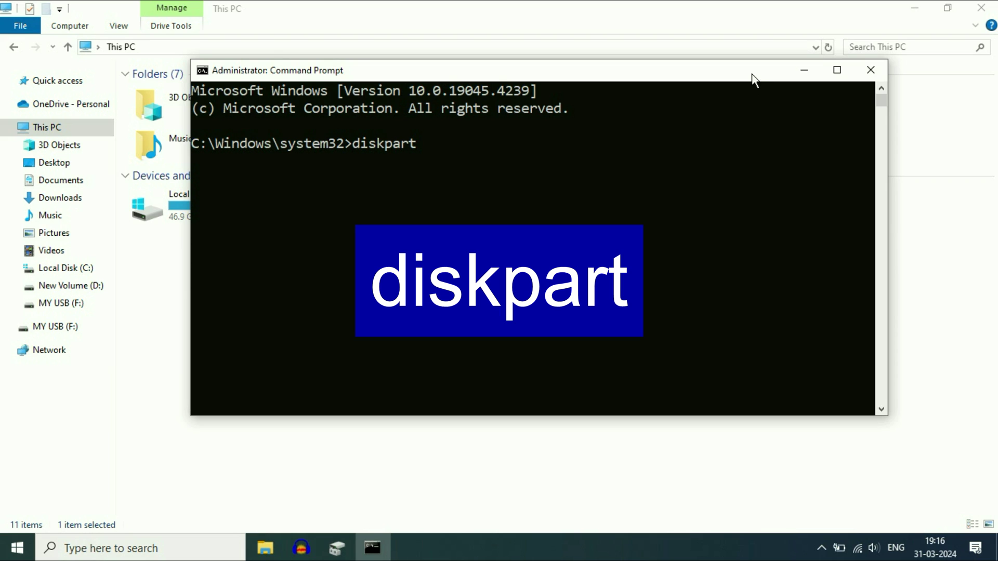
Start DiskPart and list disks: Disk 0 at 238 GB, Disk 1 at 7633 MB
key("Return")
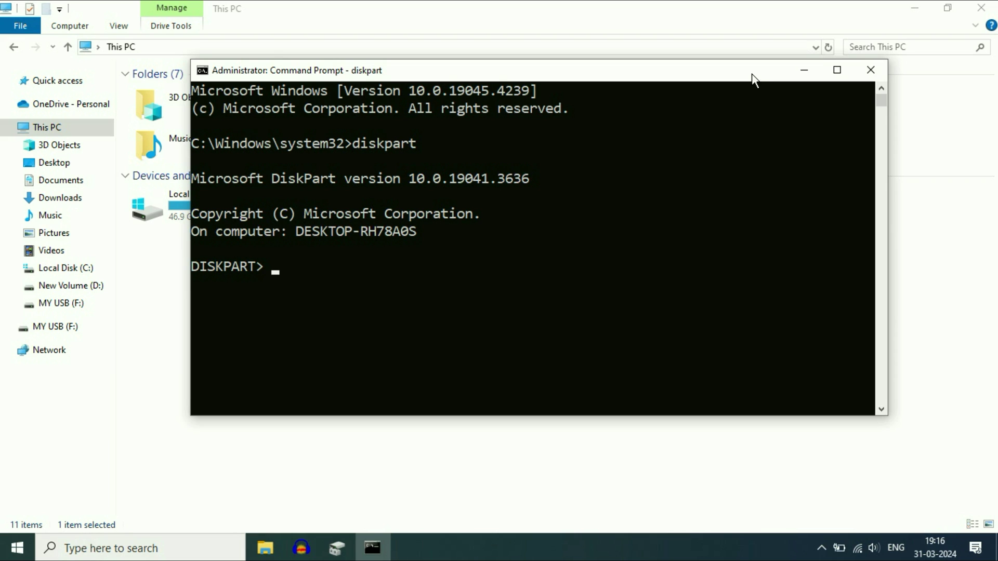
type("list disk")
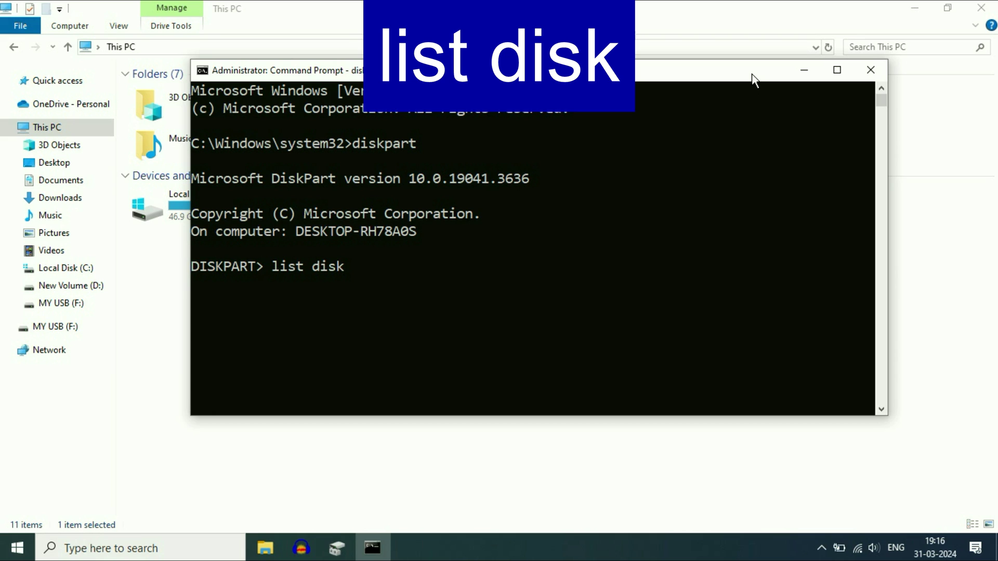
key("Return")
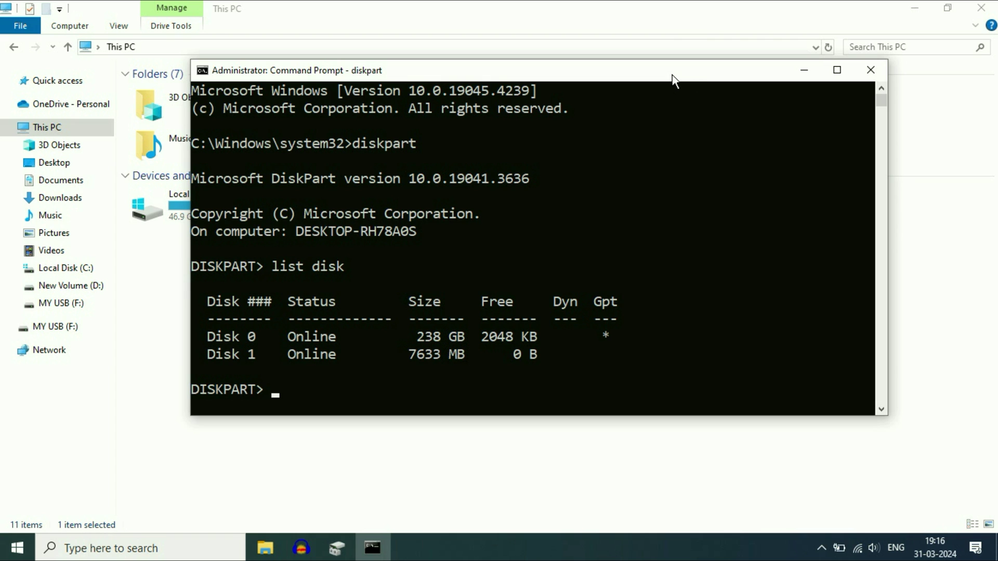
left_click_drag(670, 80, 778, 89)
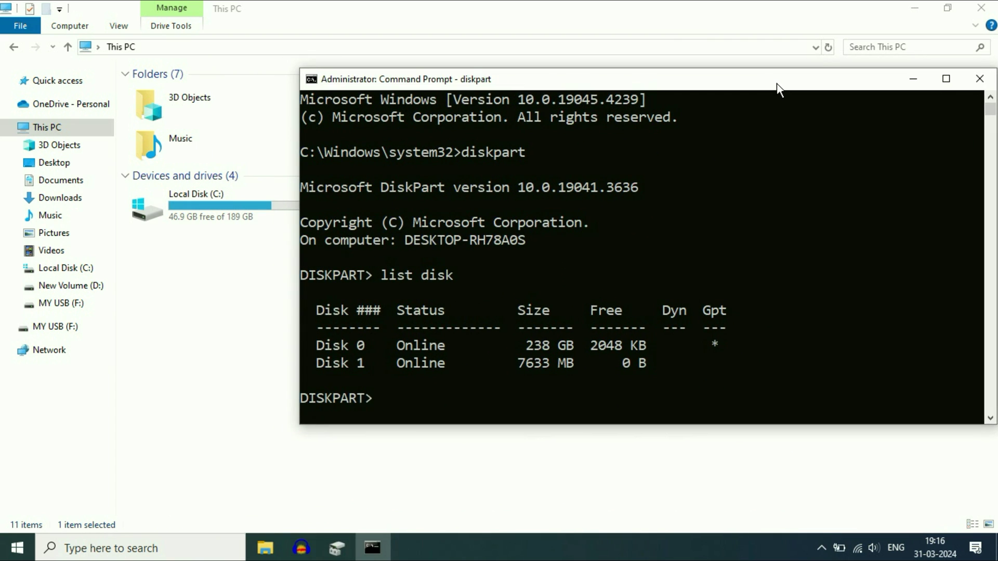
left_click(408, 292)
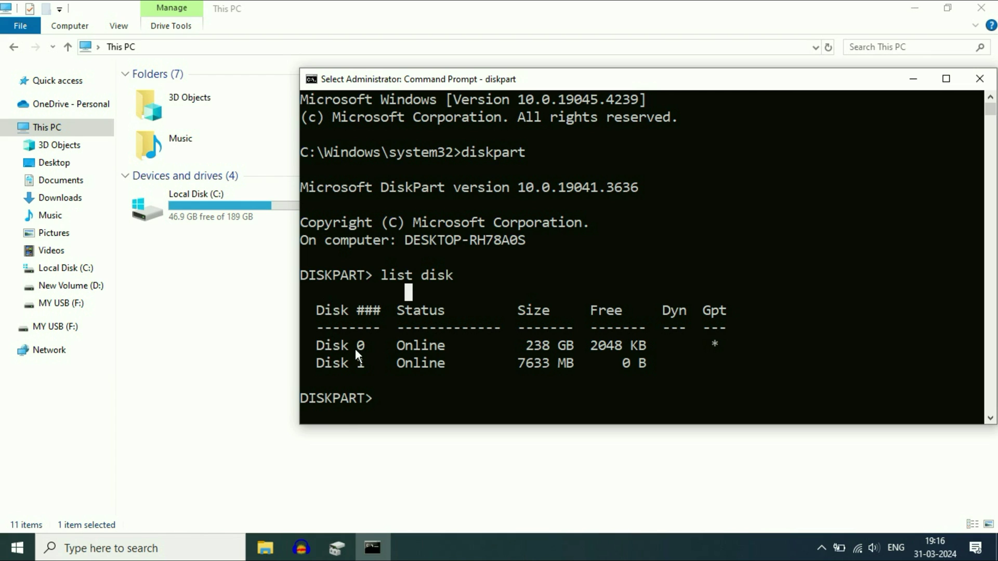
left_click(538, 344)
left_click(527, 364)
Run 'select disk 1' to select the 7633 MB USB disk
type("s")
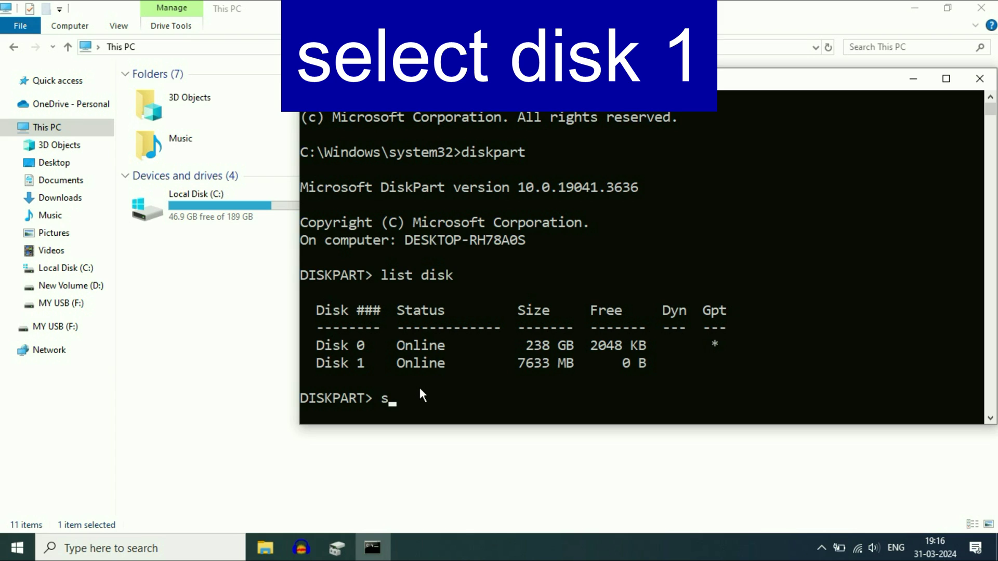
type("elect disk 1")
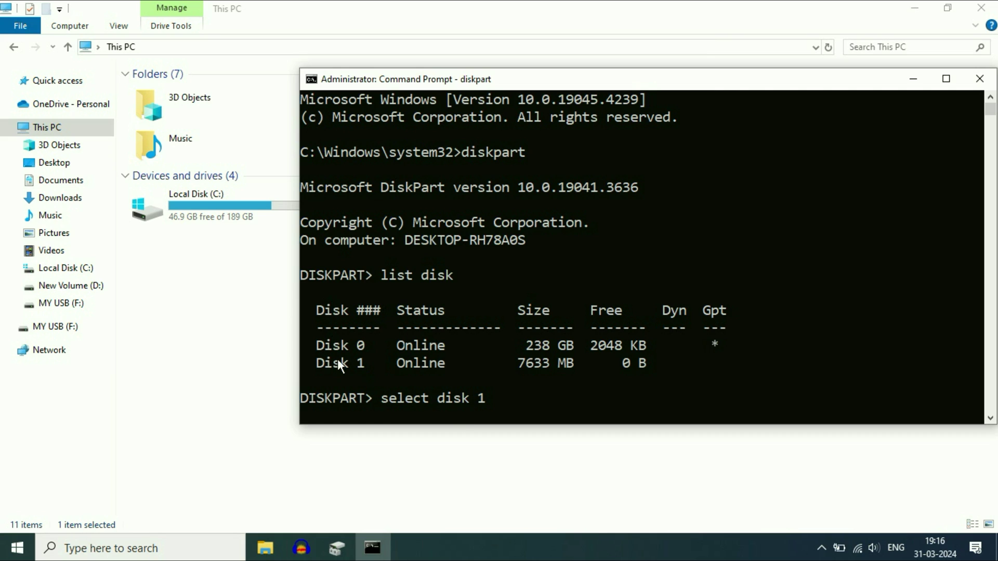
left_click(547, 362)
left_click(525, 361)
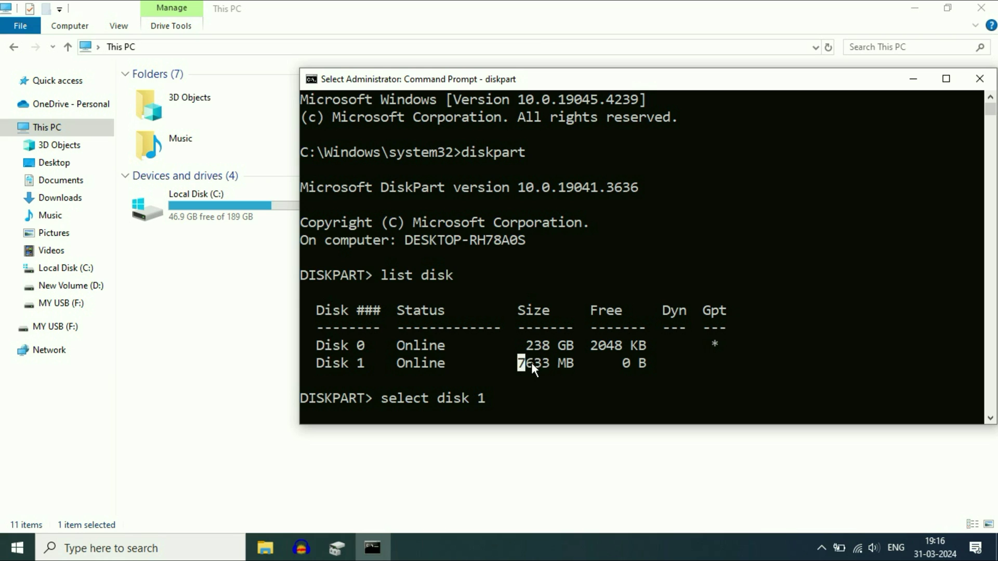
left_click(553, 363)
key("Escape")
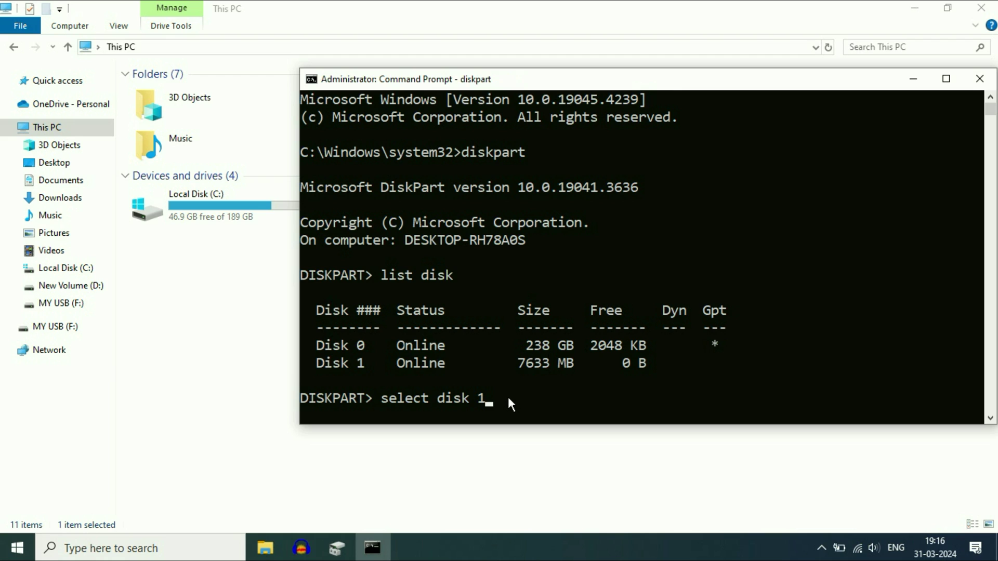
key("Return")
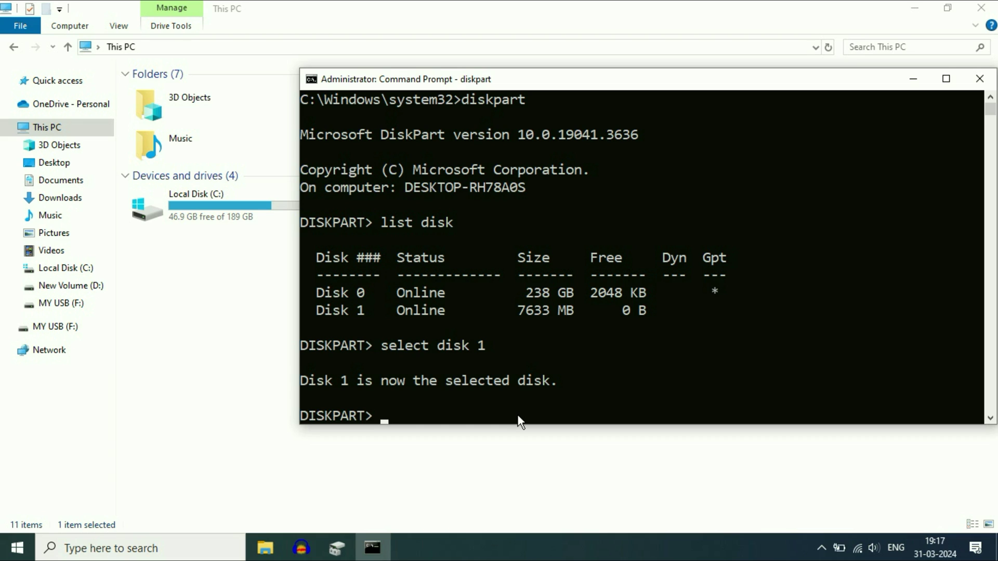
Run 'clean' on Disk 1, then 'create partition primary'
type("clean")
key("Return")
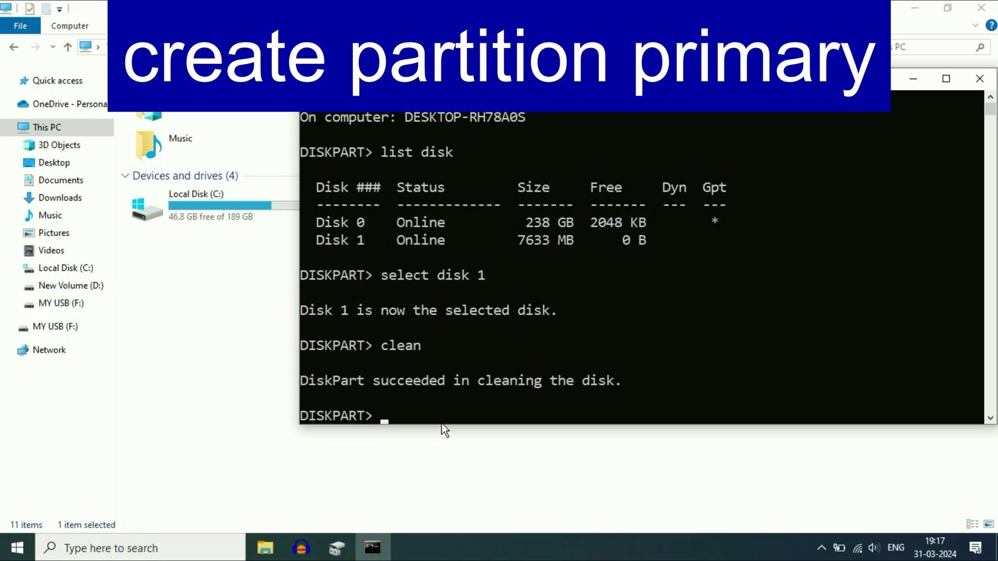
type("create par")
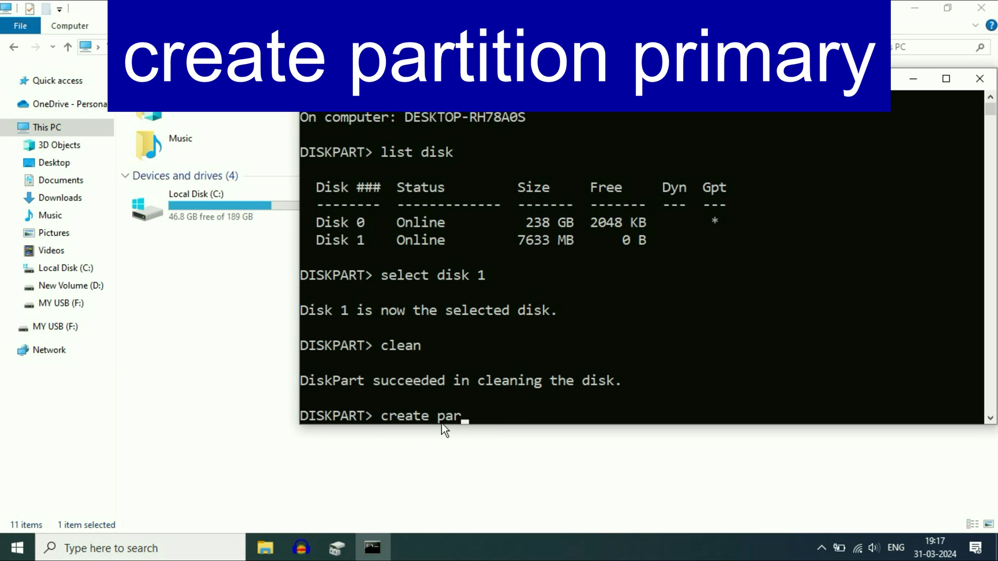
type("tition primary")
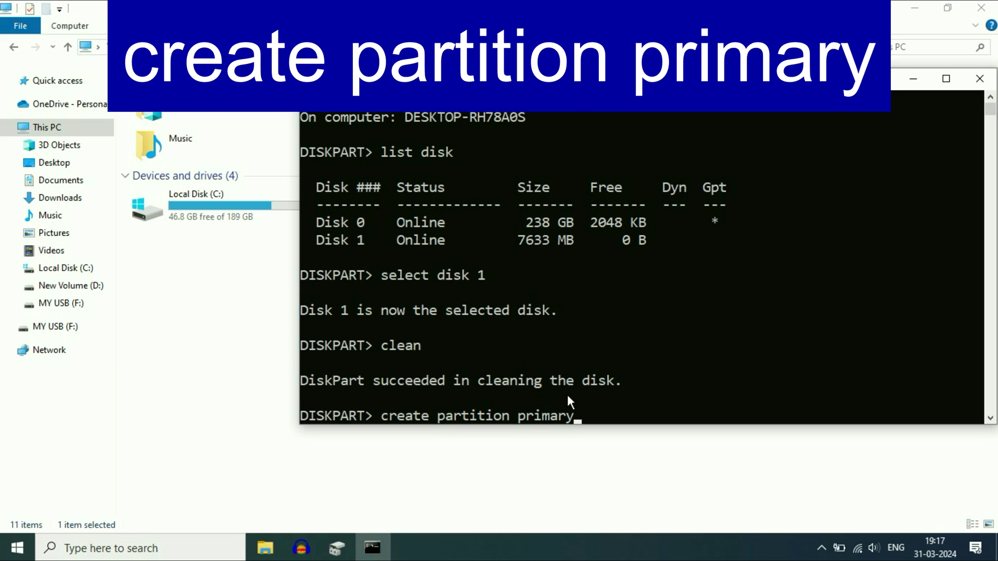
key("Return")
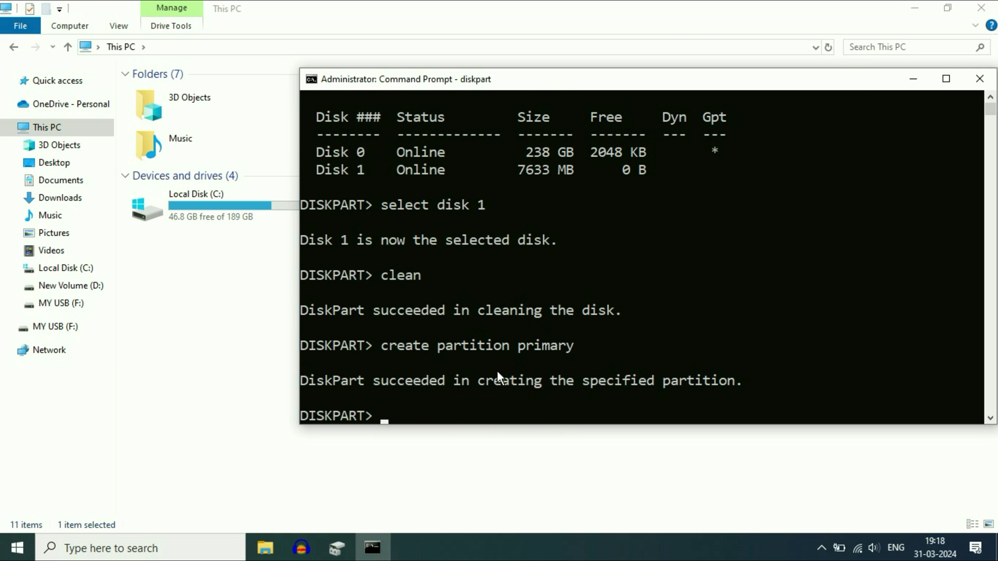
Close the DiskPart console, refresh This PC, and open MY USB (F:)
left_click(980, 79)
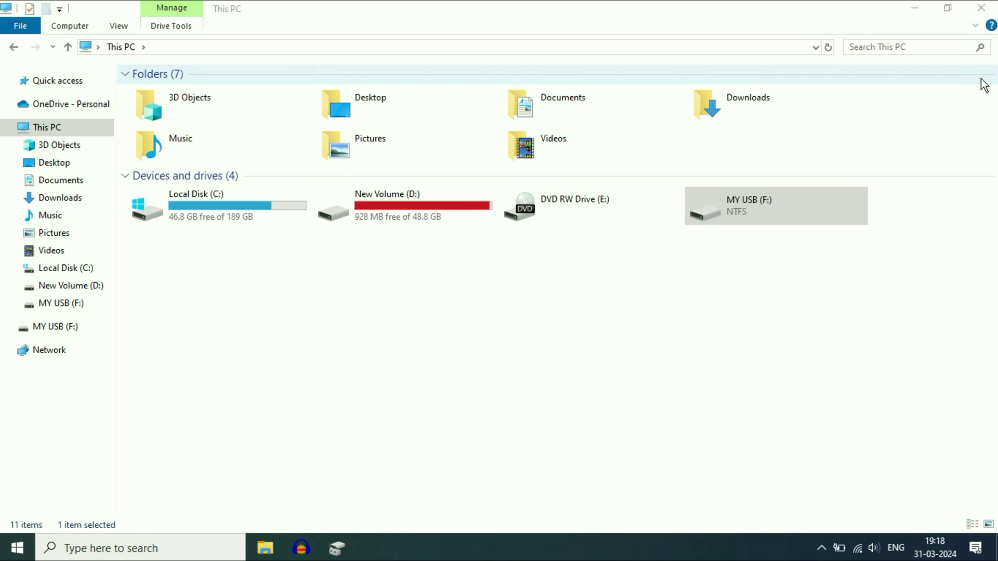
right_click(642, 315)
left_click(672, 372)
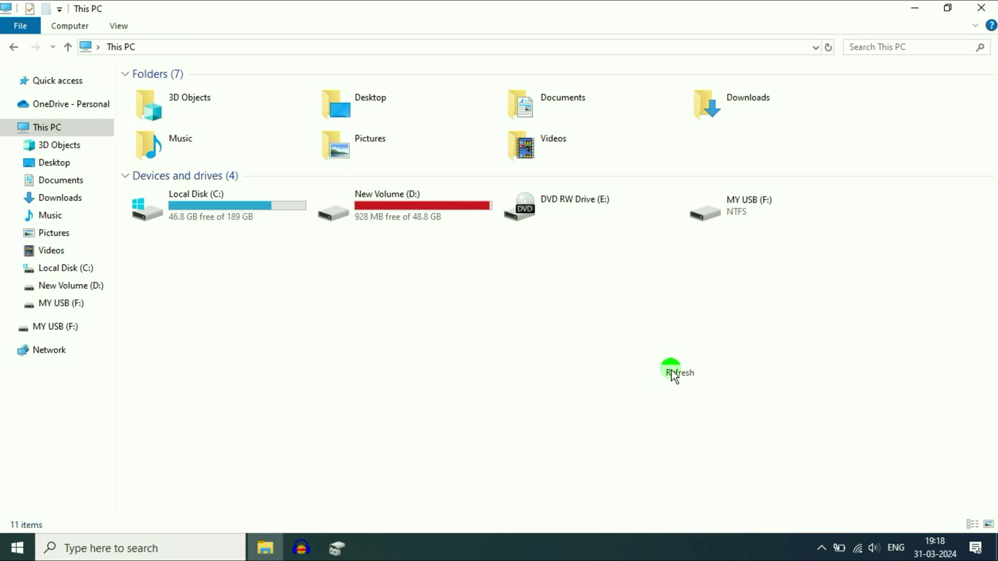
double_click(723, 203)
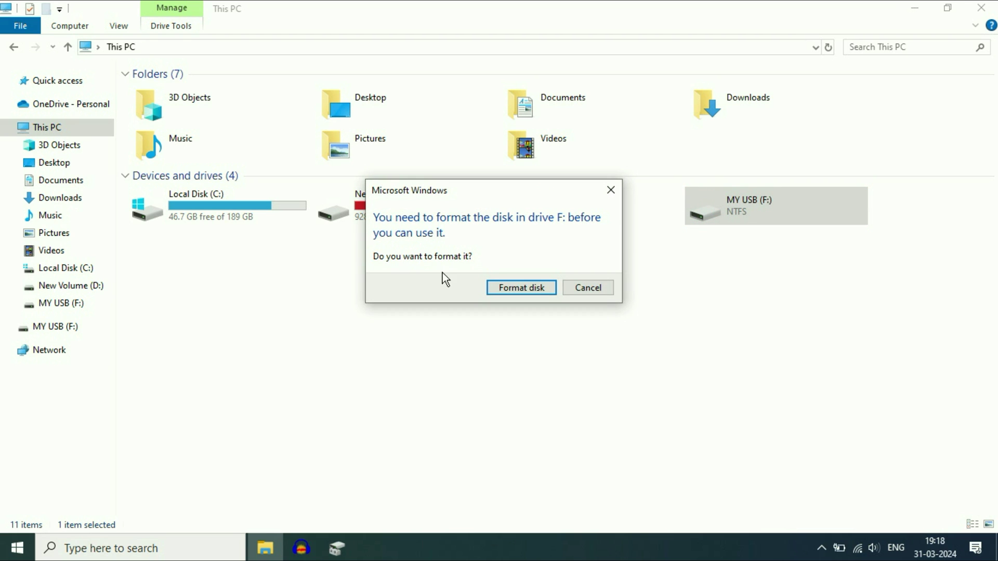
Format the F: drive as FAT32, then confirm USB Drive (F:) is empty
left_click(497, 291)
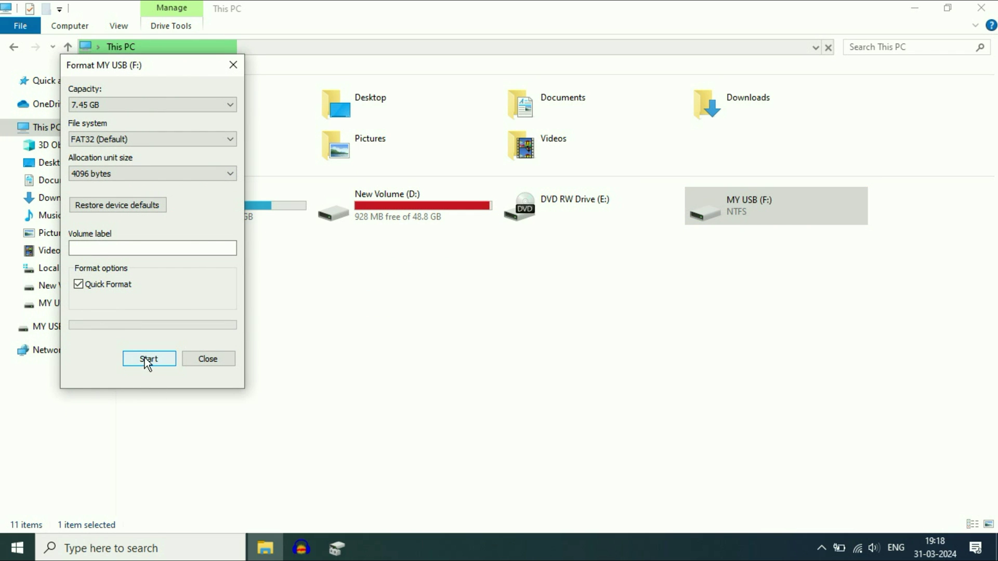
left_click(145, 359)
left_click(534, 274)
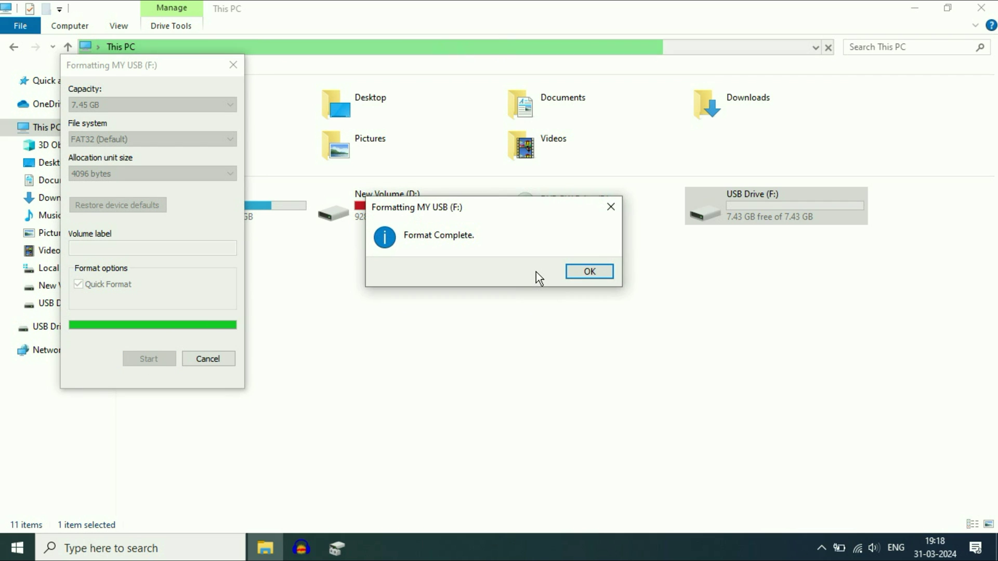
left_click(595, 274)
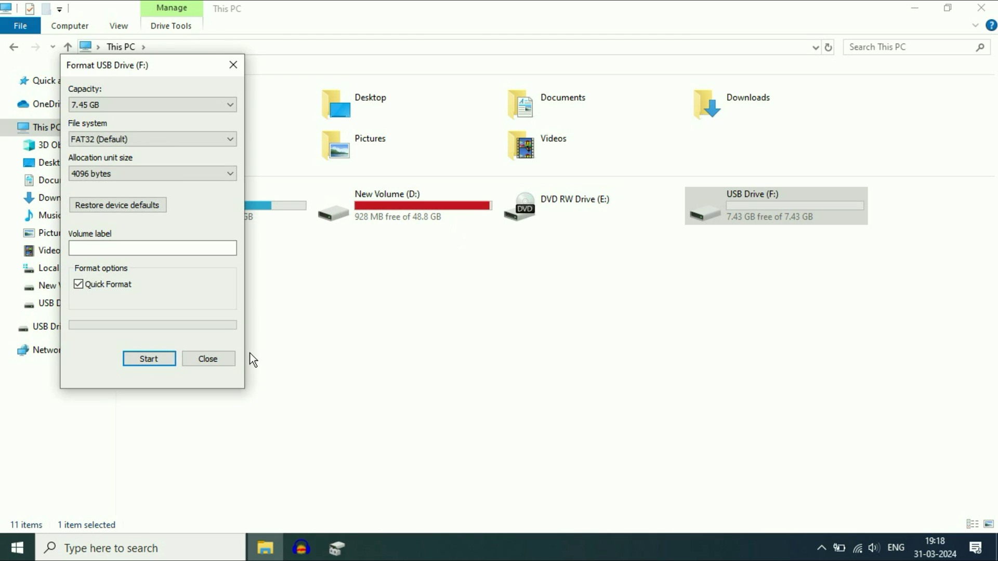
left_click(226, 357)
left_click(730, 204)
double_click(730, 203)
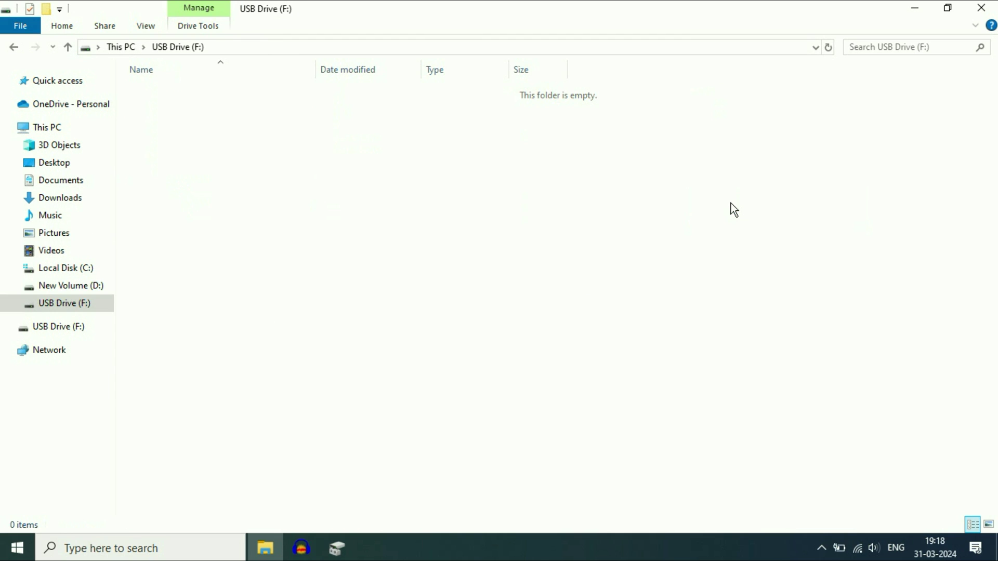
left_click(67, 47)
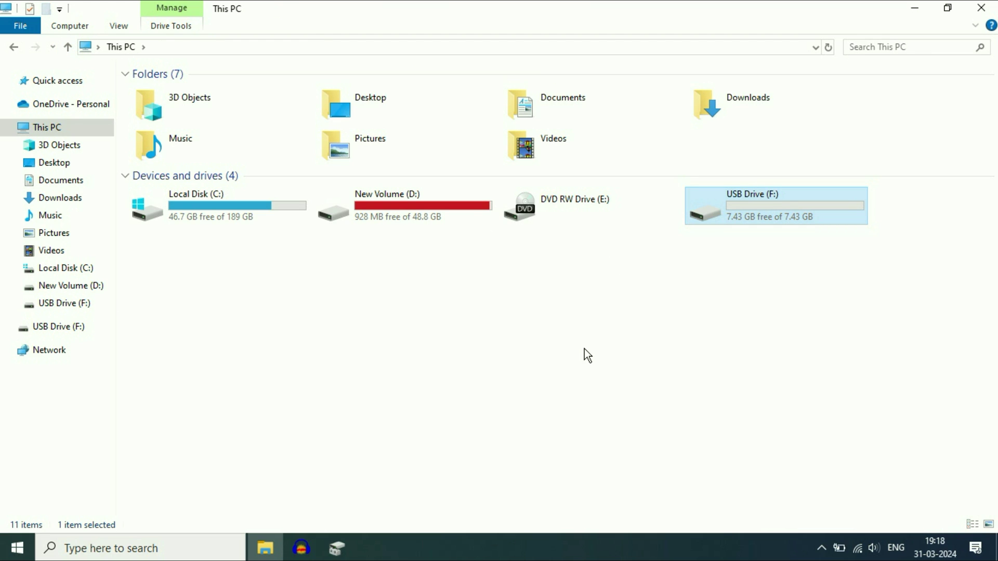